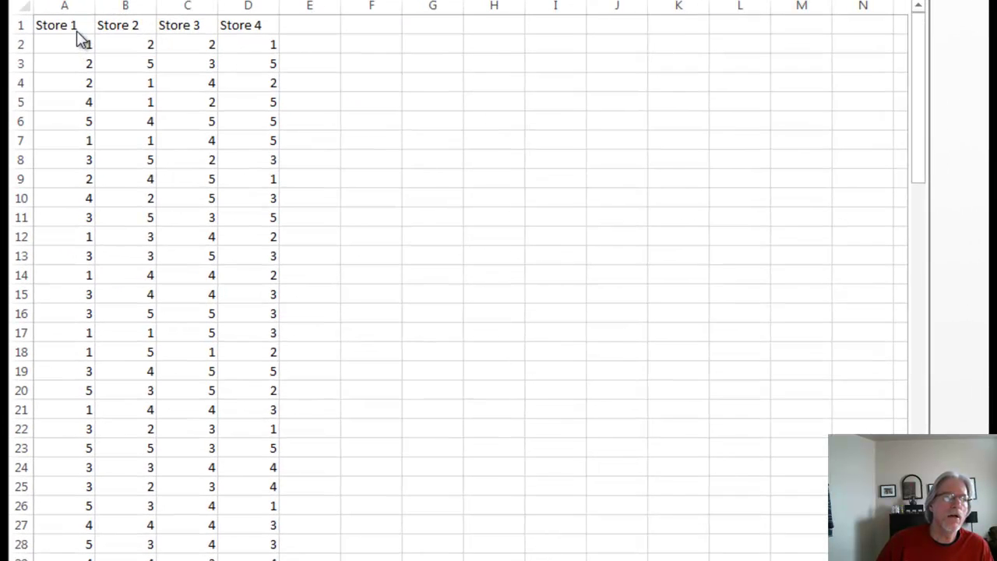
Examine the store column headers and the satisfaction scores listed beneath them for Store 1 and Store 2.
click(81, 26)
click(119, 25)
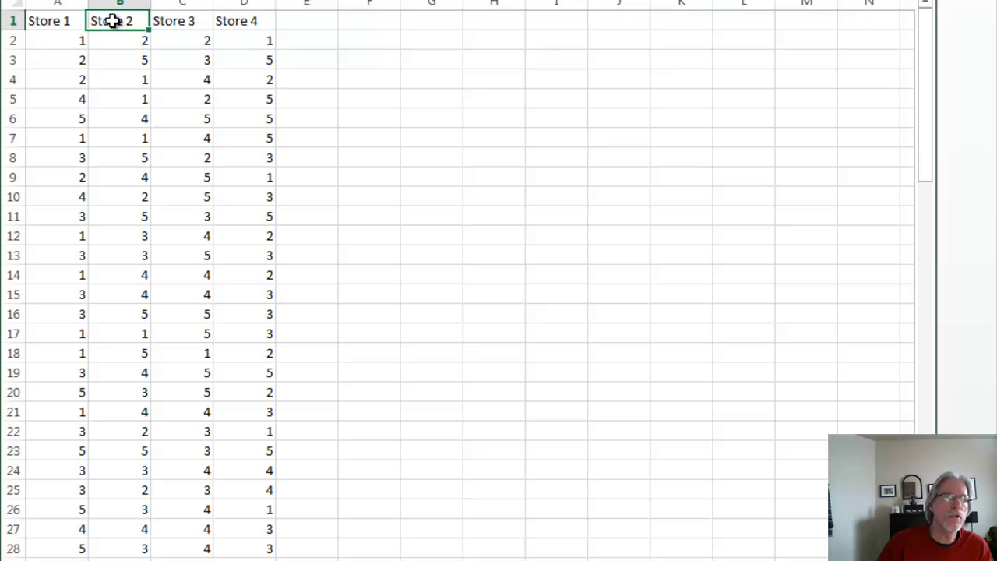
click(169, 19)
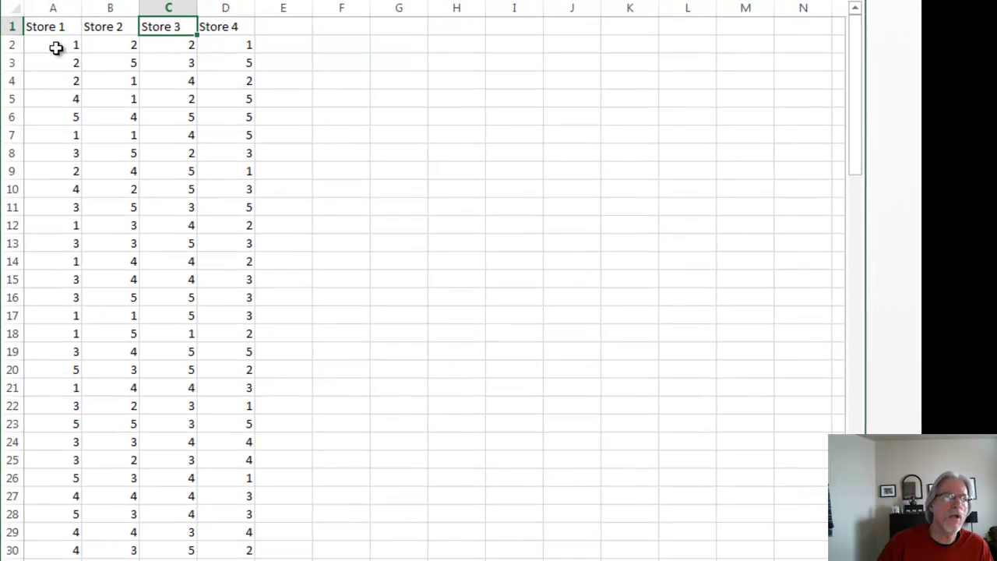
click(56, 48)
scroll(50, 63, down, 1)
scroll(51, 70, up, 1)
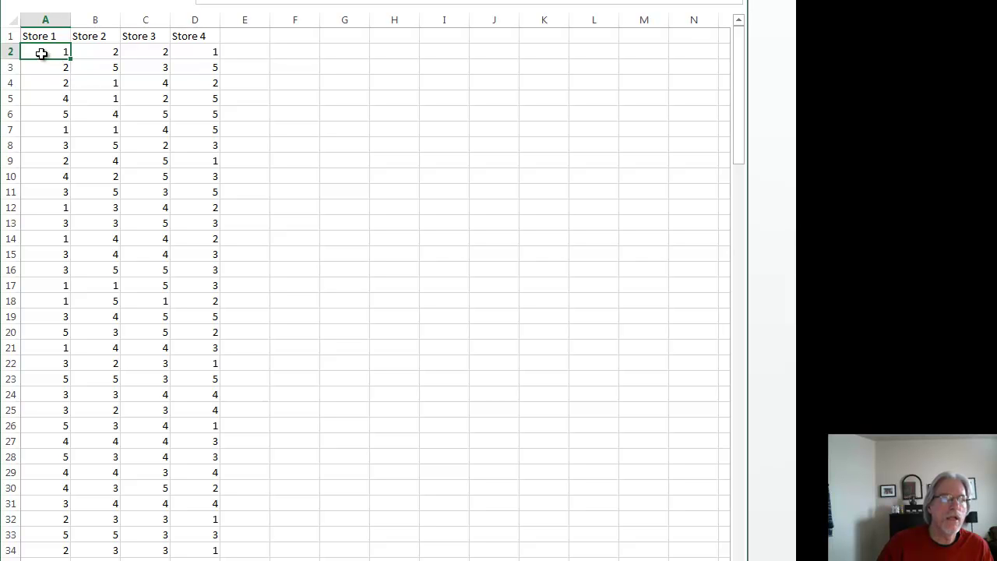
click(41, 65)
click(45, 79)
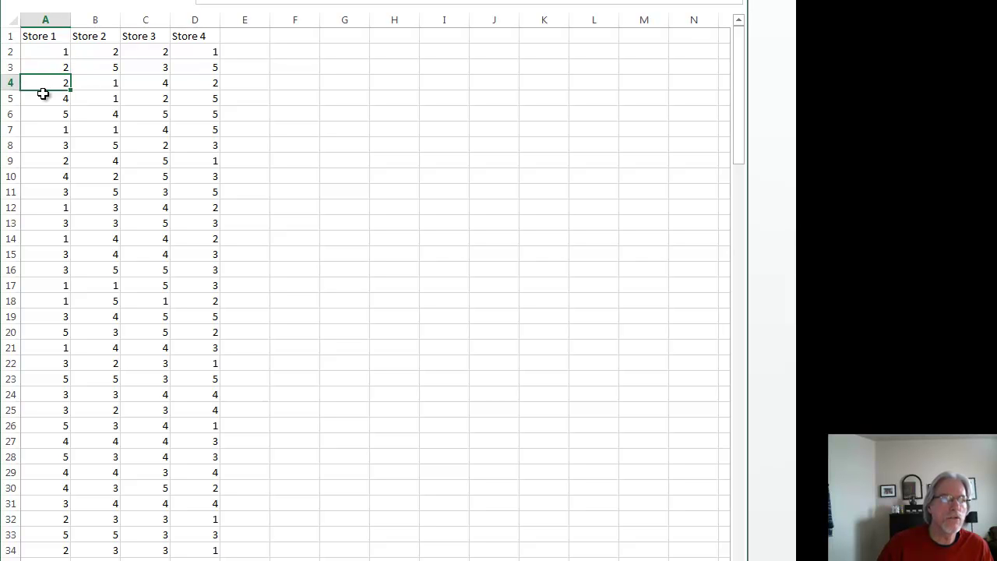
click(39, 96)
click(39, 109)
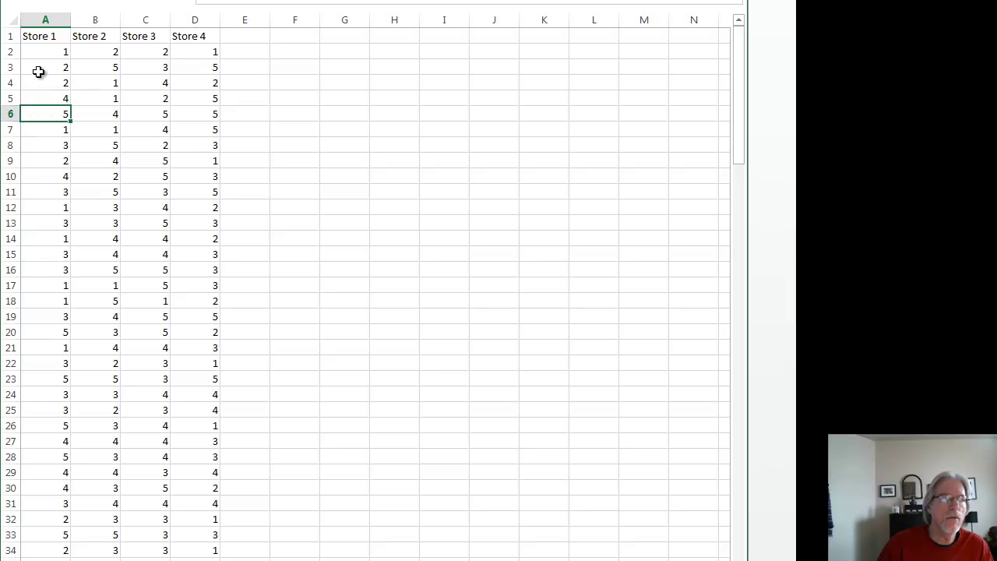
click(39, 65)
click(112, 52)
click(105, 82)
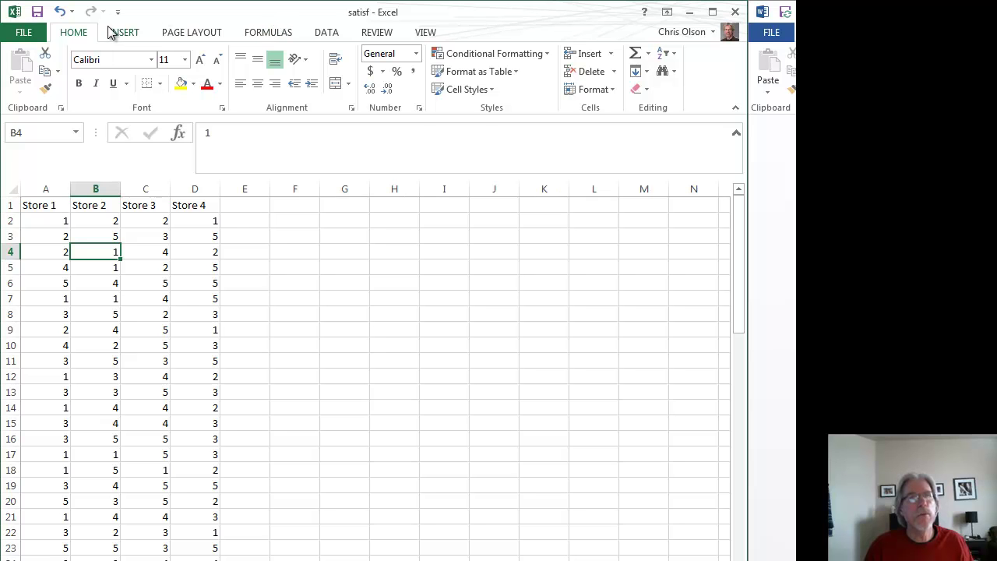
Open the Anova: Single Factor tool from the Data Analysis tools.
click(330, 32)
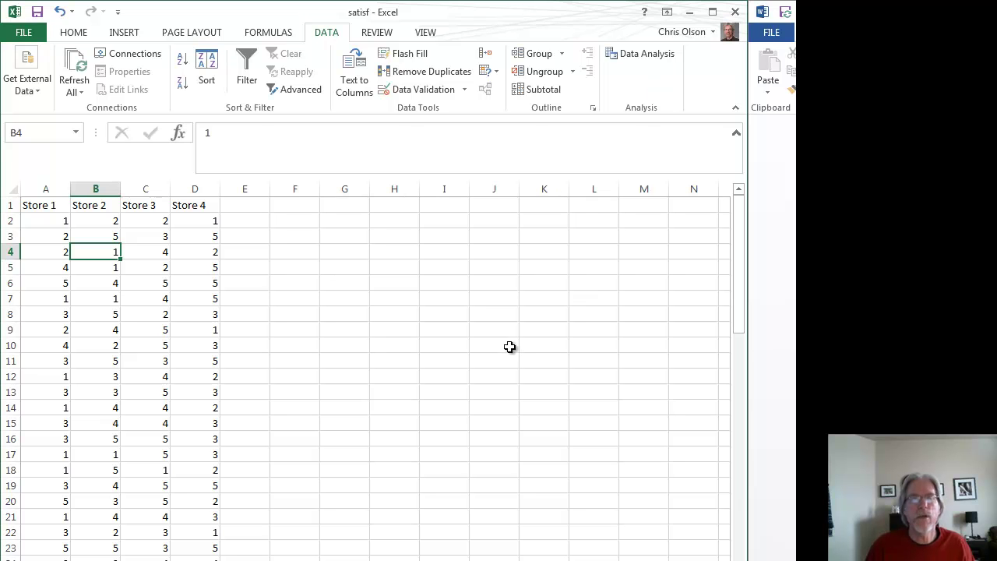
click(621, 59)
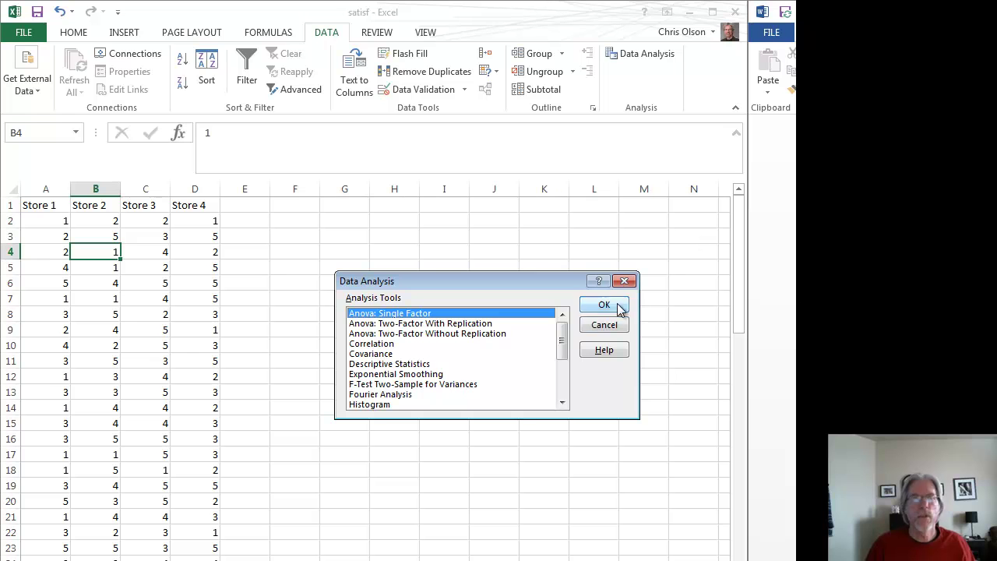
mouse_move(563, 345)
mouse_down()
mouse_move(566, 396)
mouse_move(573, 345)
mouse_move(566, 408)
mouse_move(568, 348)
mouse_up()
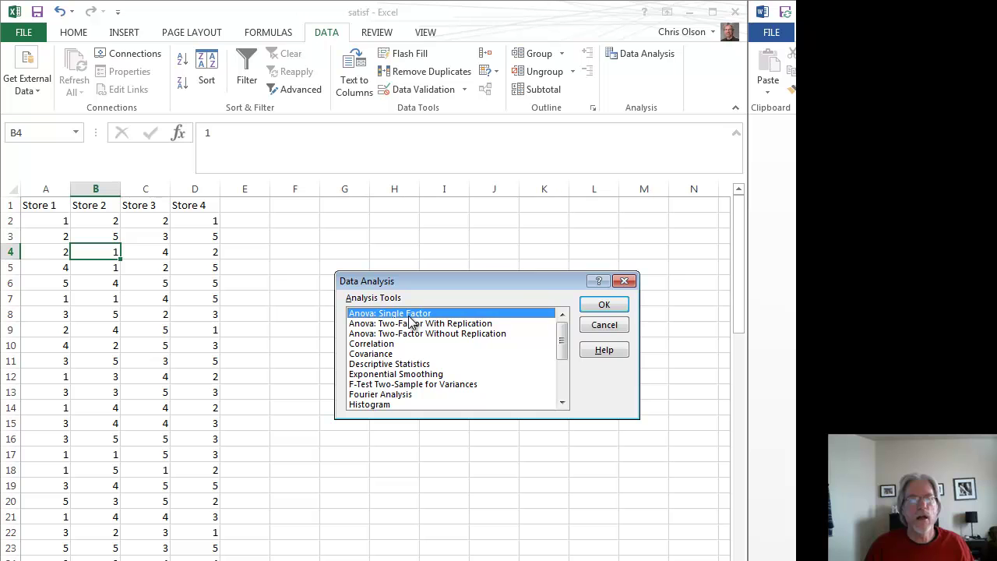
click(604, 305)
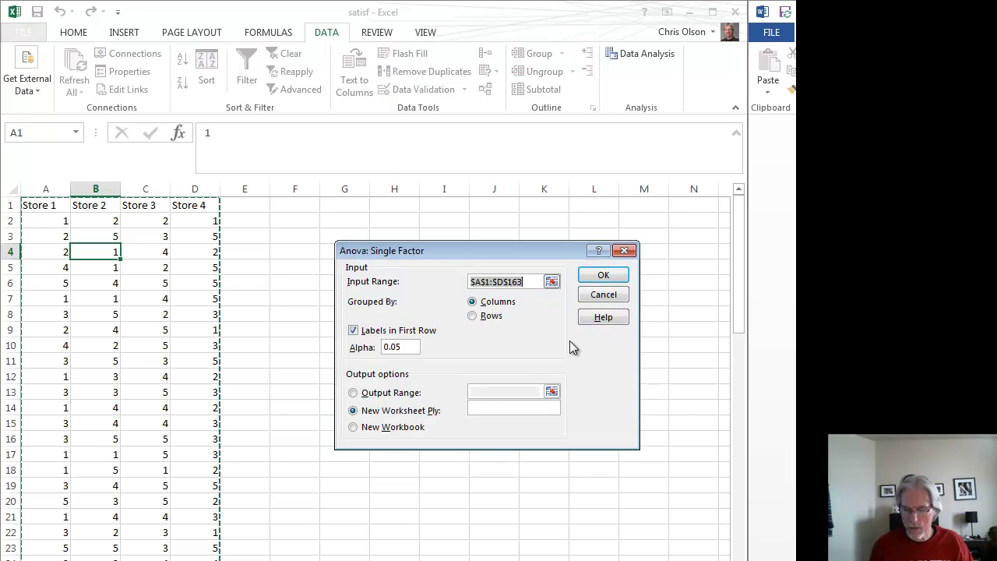
Set the ANOVA input range to $A$1:$D$163, including the store labels, and run the analysis to a new worksheet.
key(Delete)
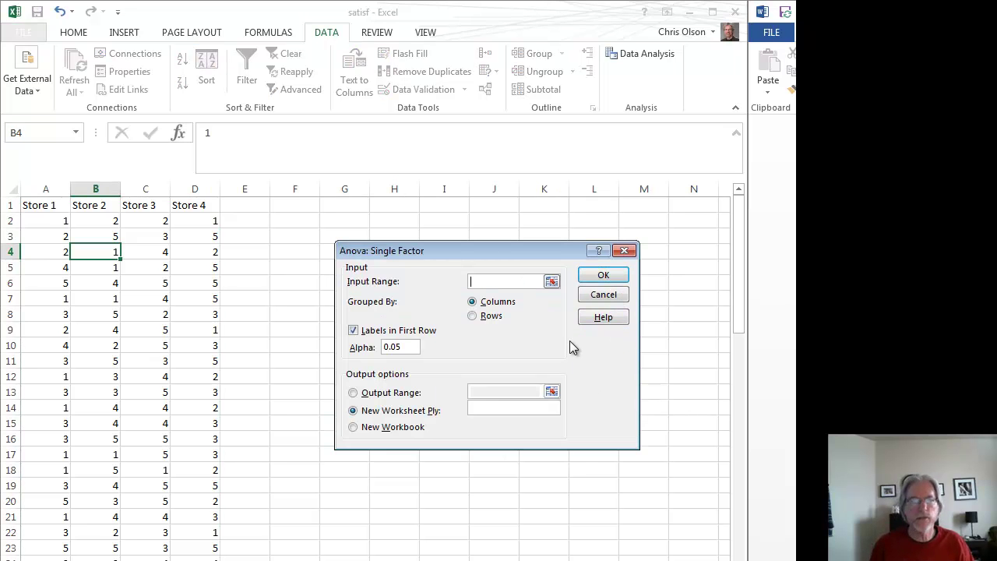
click(47, 204)
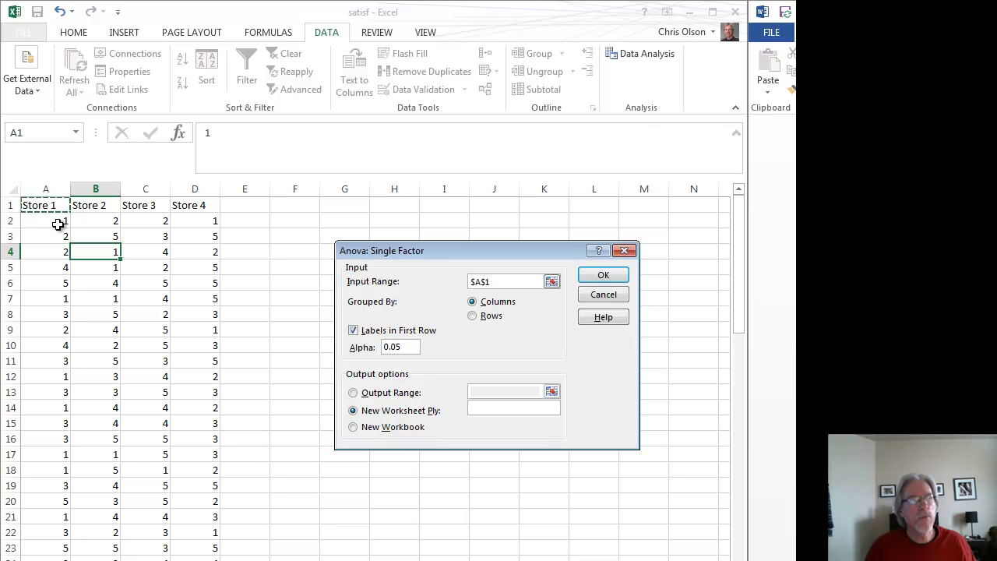
scroll(62, 229, down, 20)
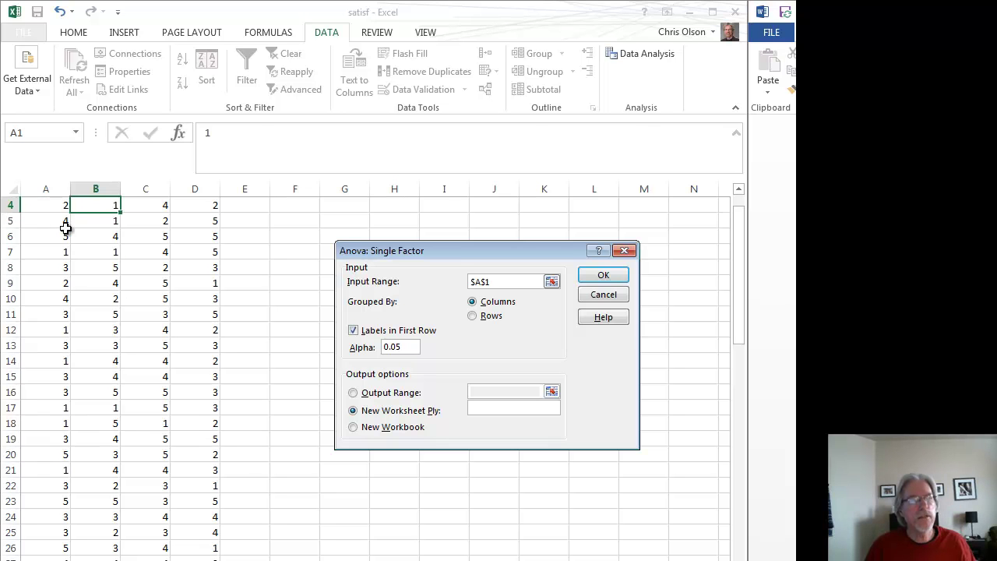
scroll(95, 268, down, 20)
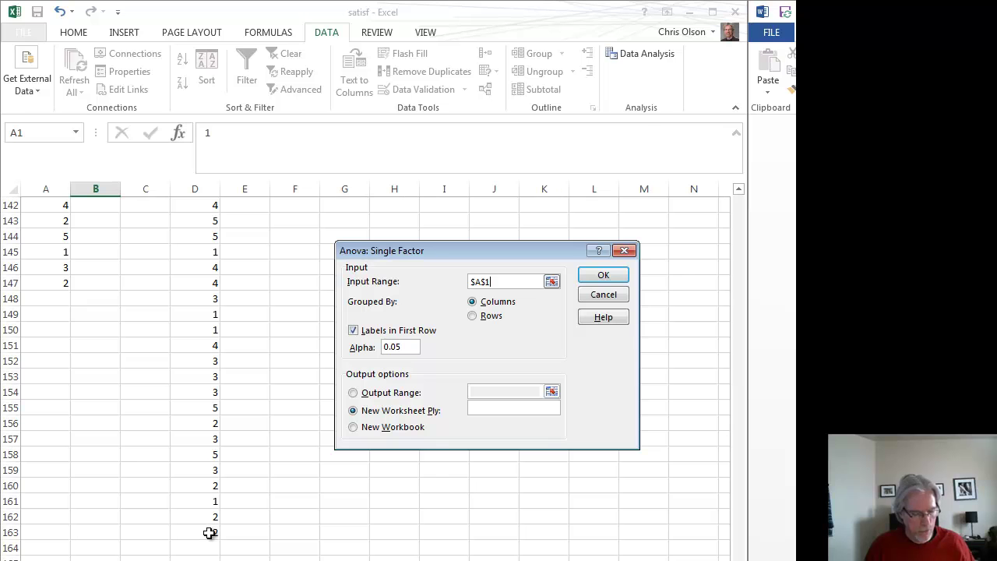
shift+click(209, 533)
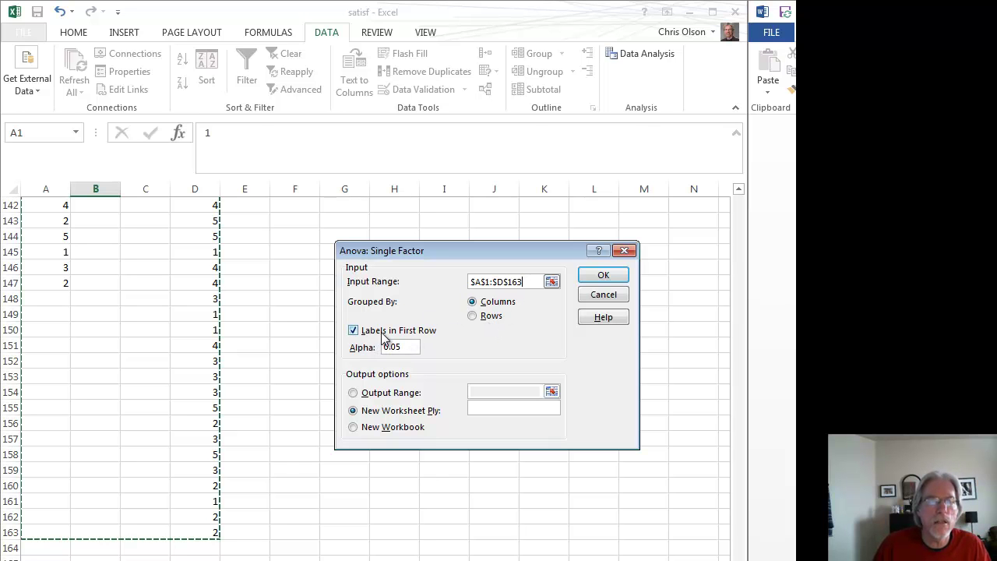
scroll(226, 235, up, 20)
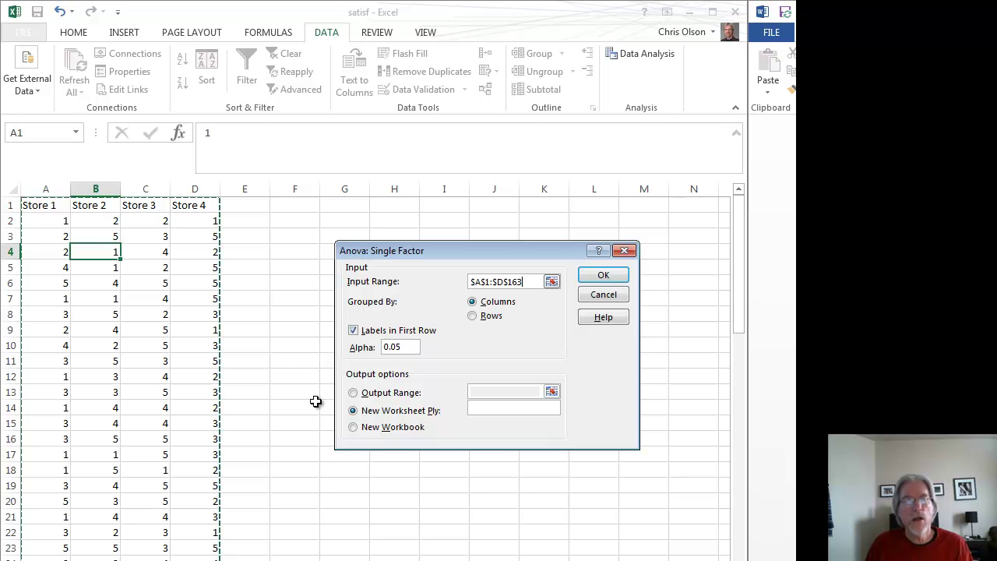
click(606, 274)
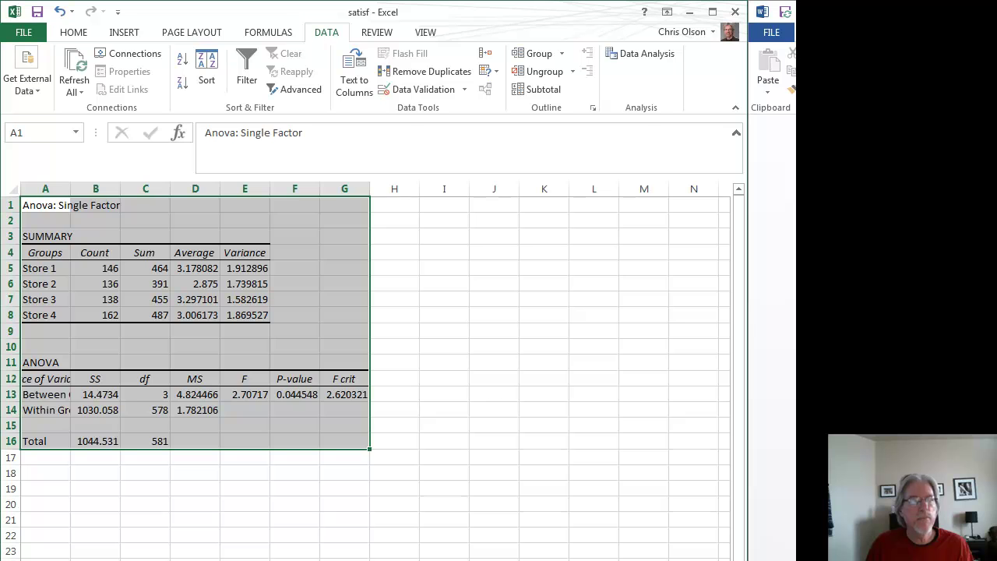
Deselect the ANOVA output and examine the store groups and their counts in the SUMMARY table.
click(266, 553)
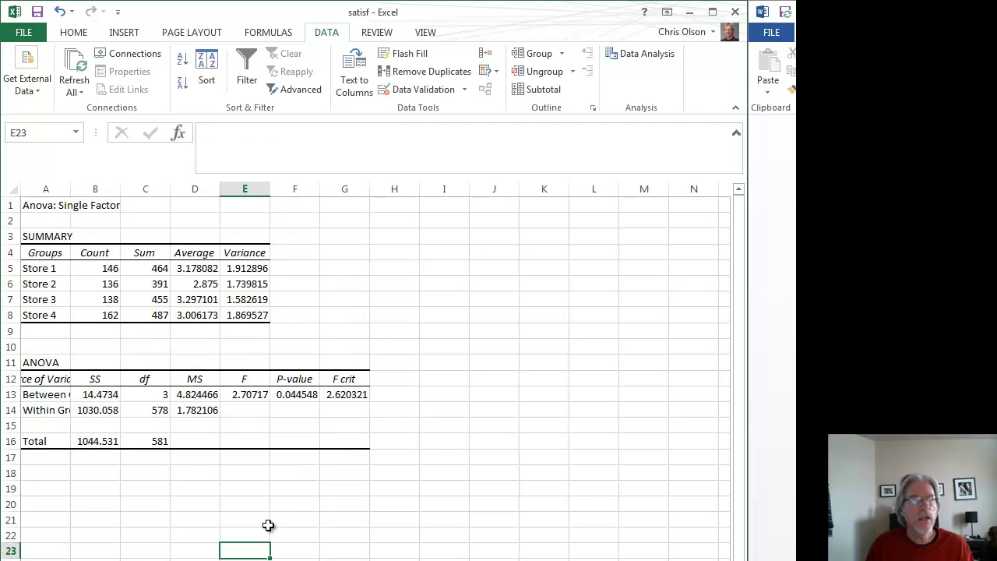
click(45, 252)
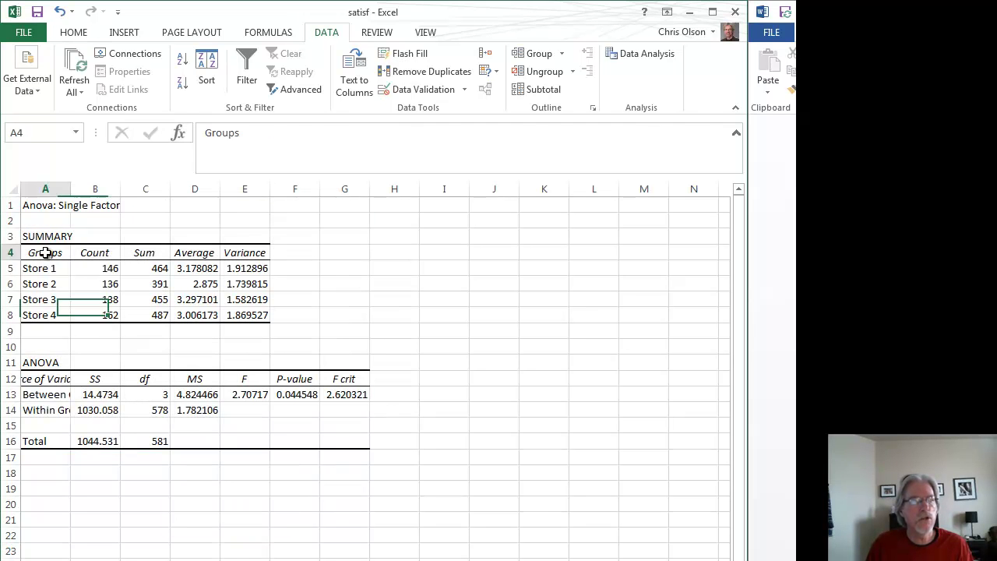
click(51, 268)
click(54, 283)
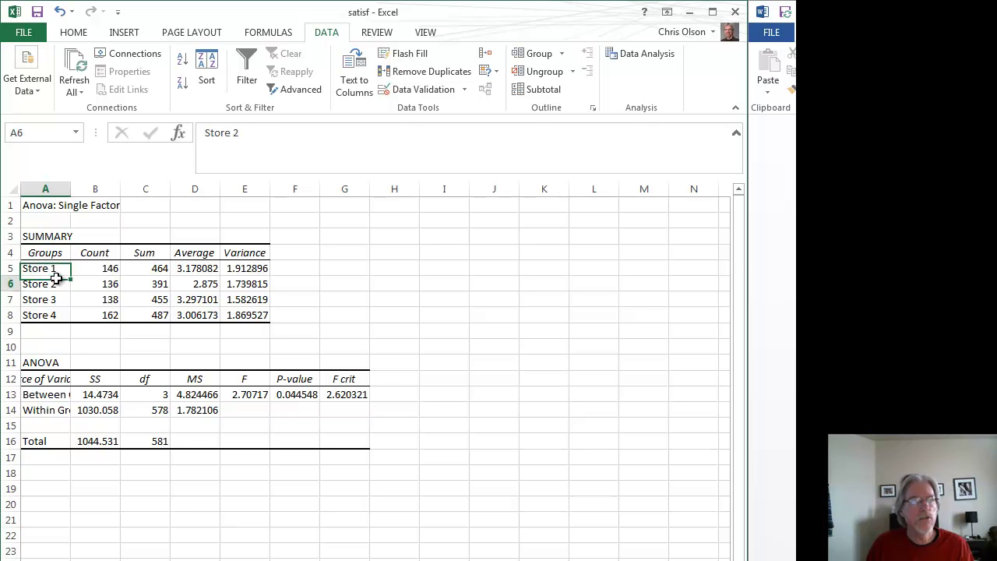
click(62, 299)
click(64, 315)
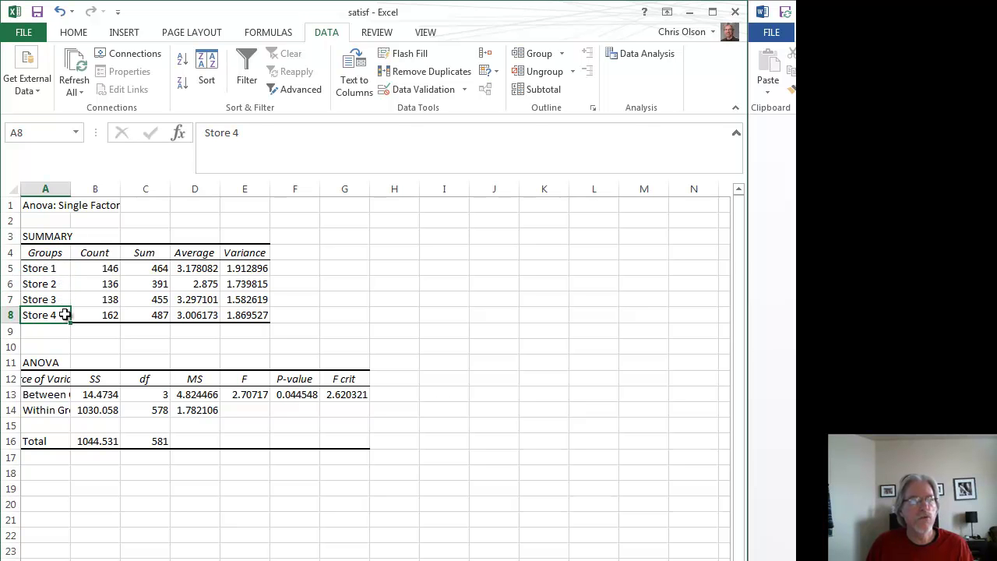
click(110, 268)
click(107, 285)
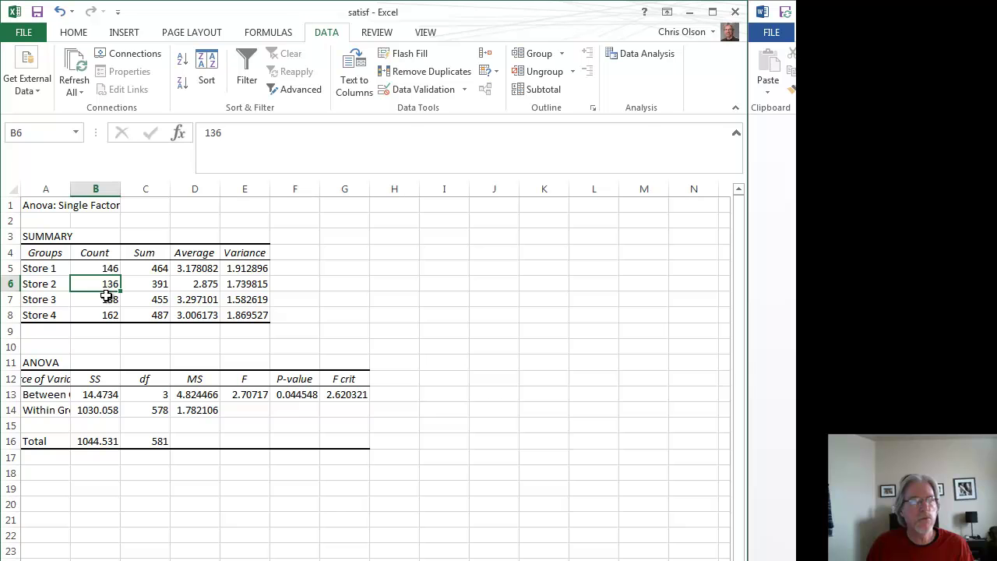
click(106, 301)
Examine the sums and average satisfaction scores of the stores in the SUMMARY table.
click(152, 268)
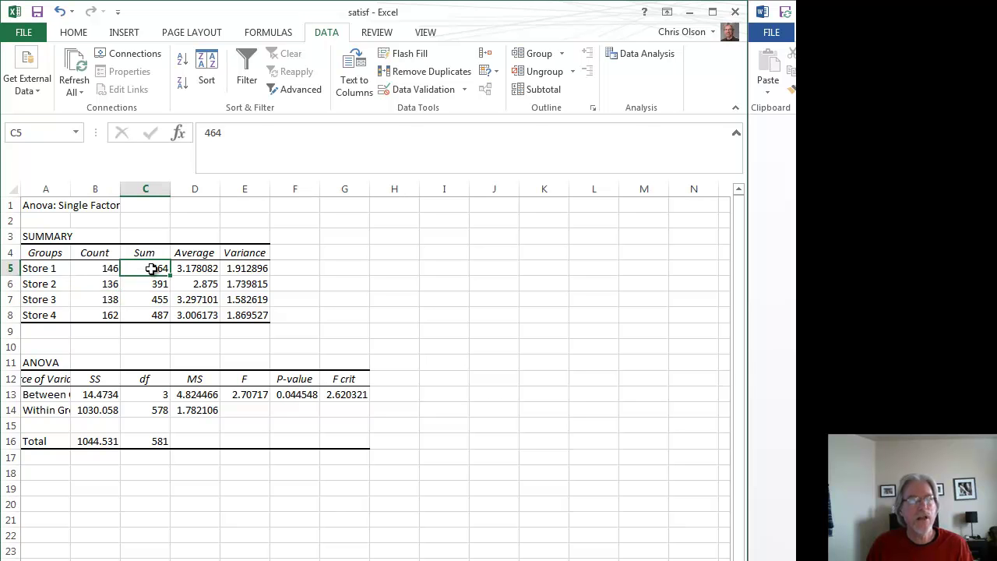
click(153, 284)
click(151, 269)
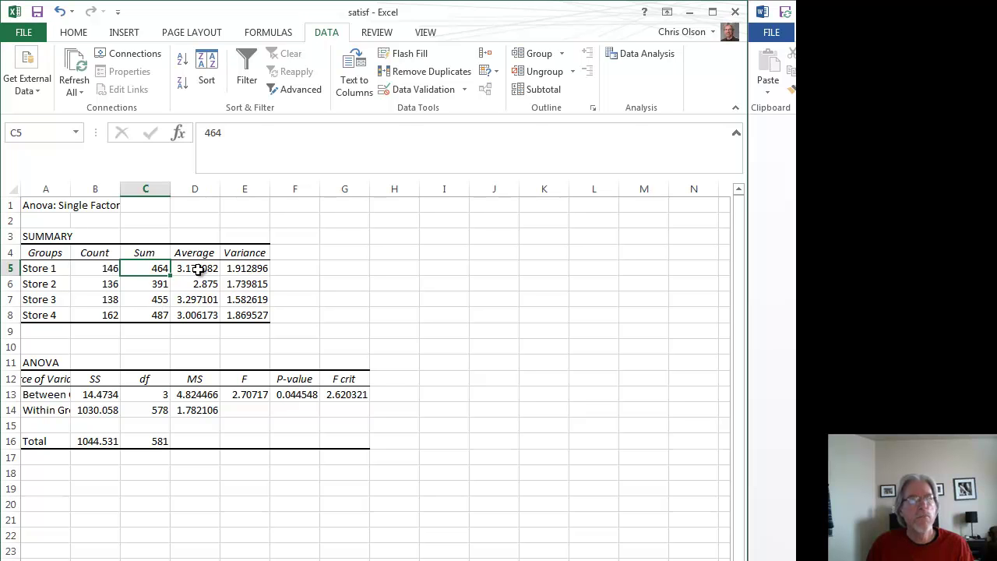
click(198, 267)
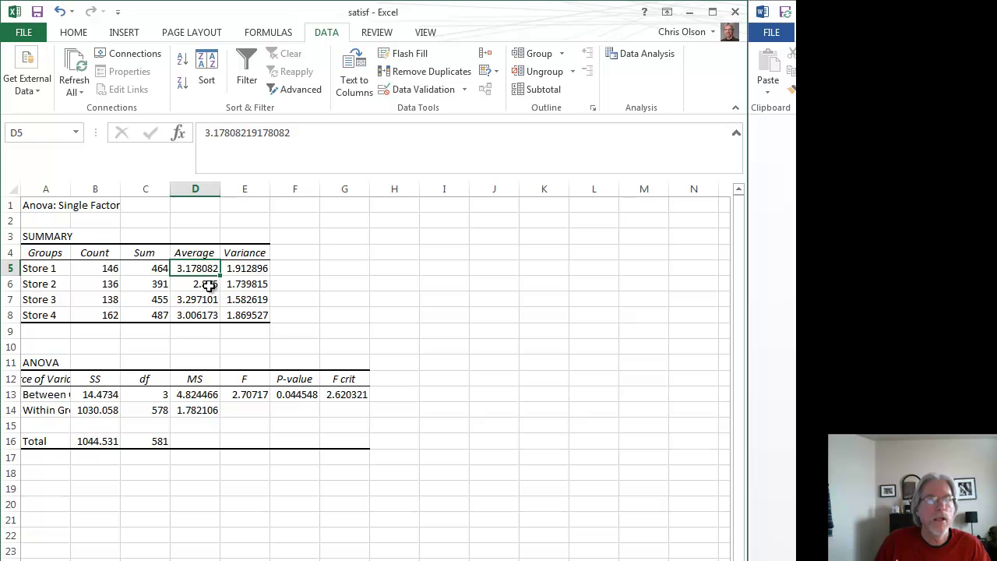
click(209, 285)
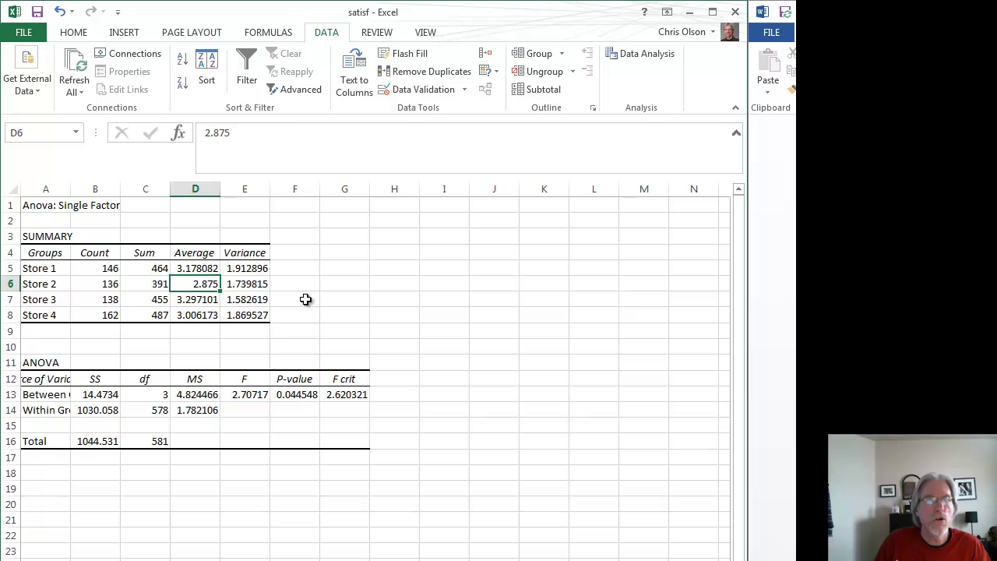
click(209, 301)
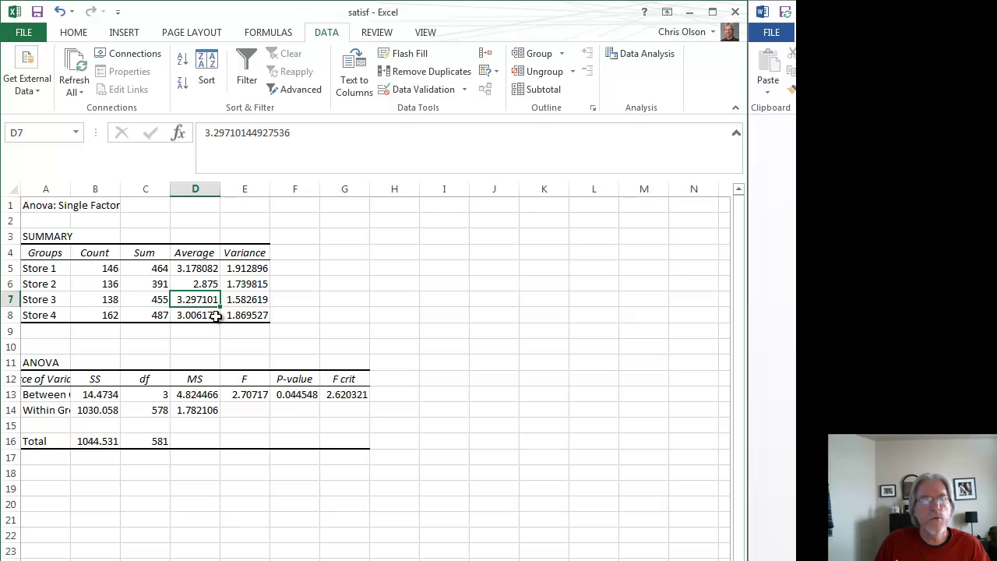
click(206, 284)
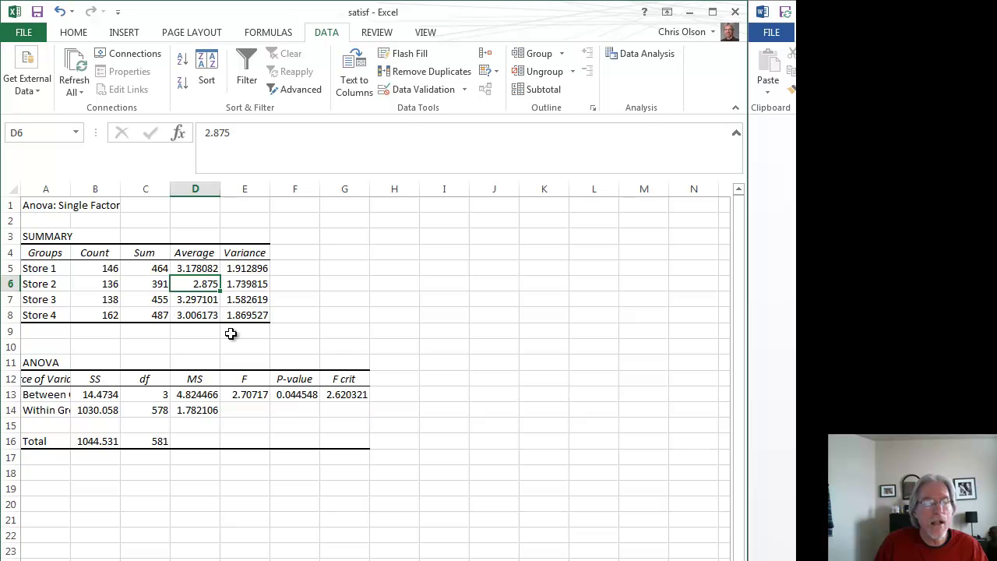
Examine the between-groups and within-groups sources of variation and the P-value in the ANOVA table.
click(61, 380)
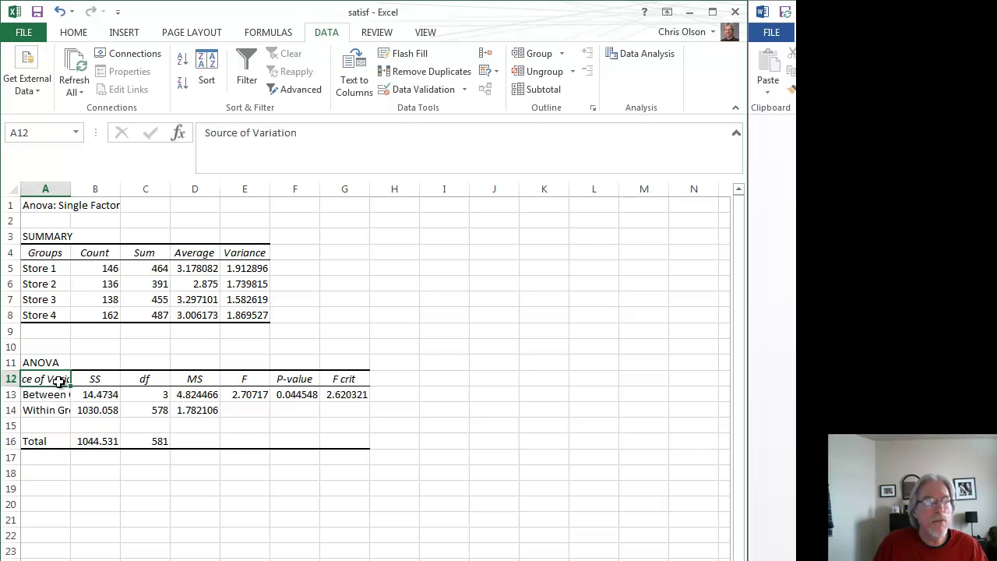
click(64, 396)
click(59, 408)
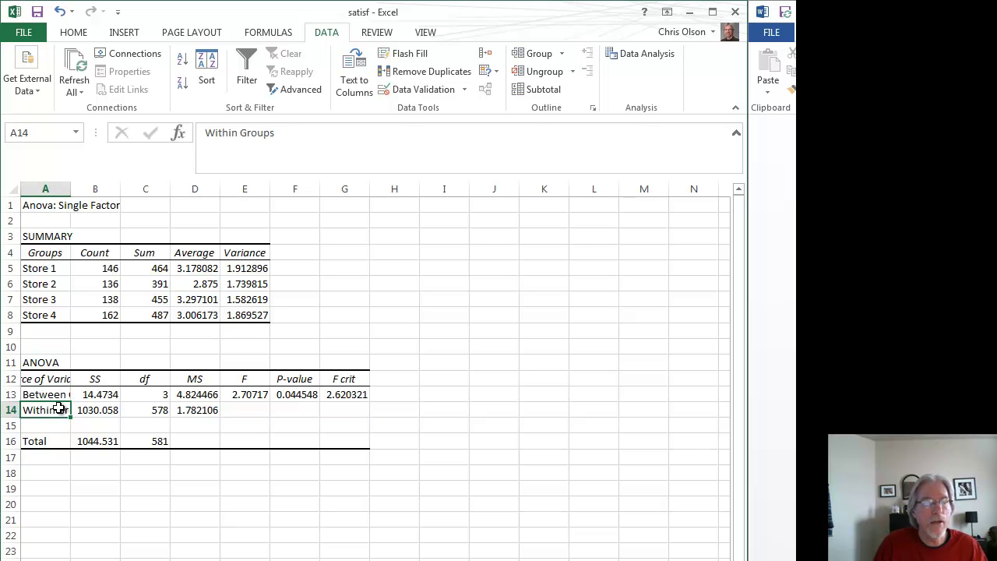
click(294, 395)
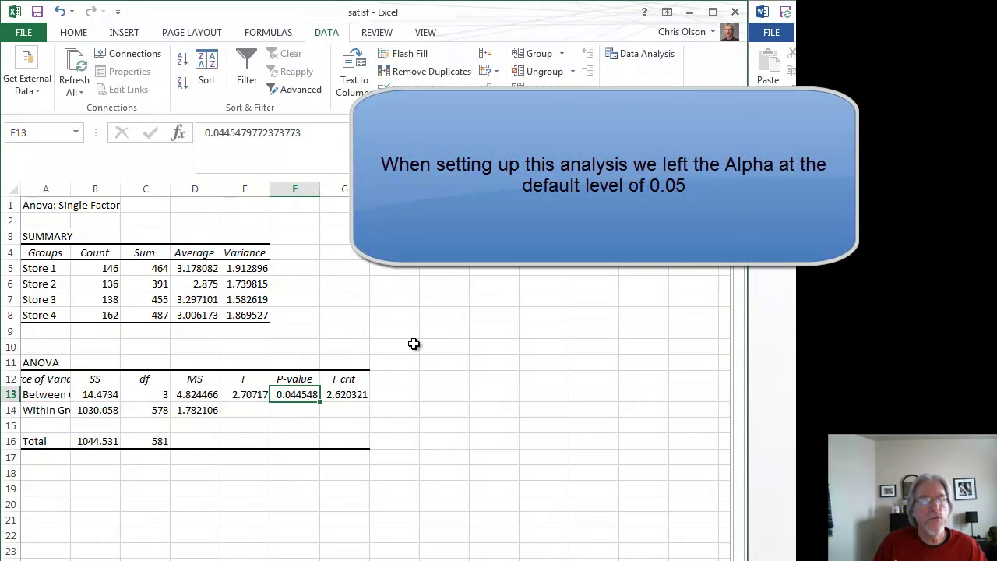
click(293, 377)
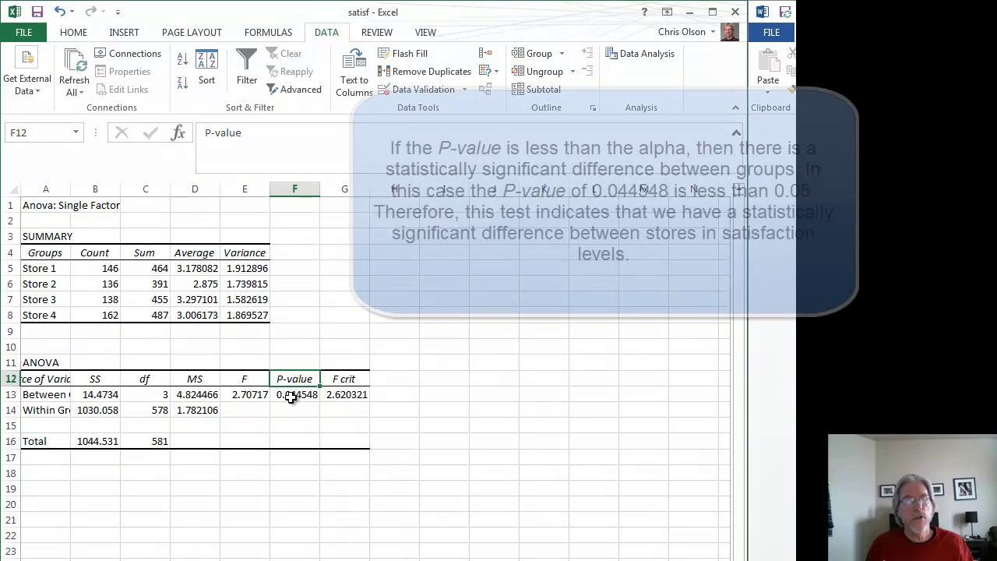
click(293, 393)
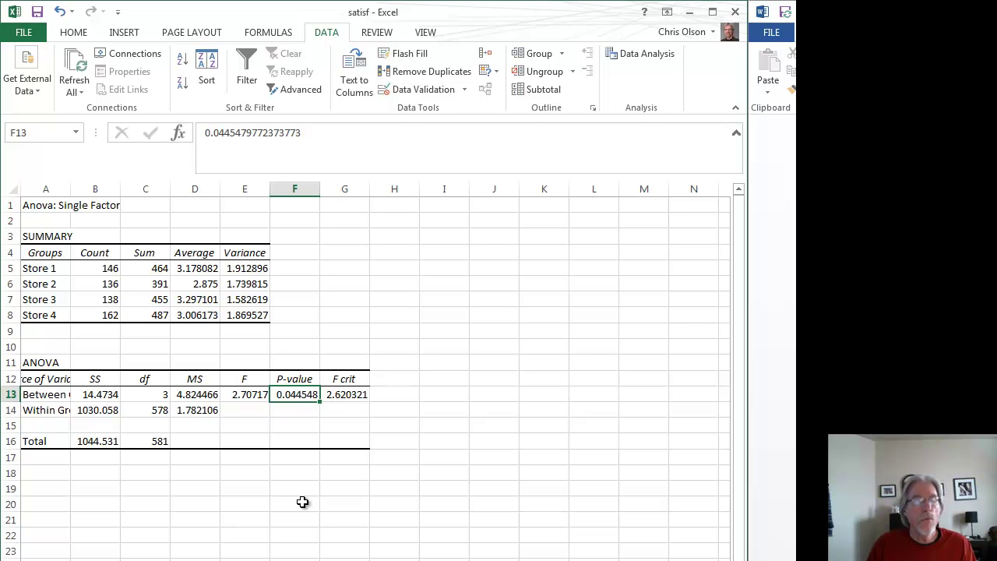
Compare the average satisfaction scores of all four stores, from Store 1 through Store 4.
click(195, 271)
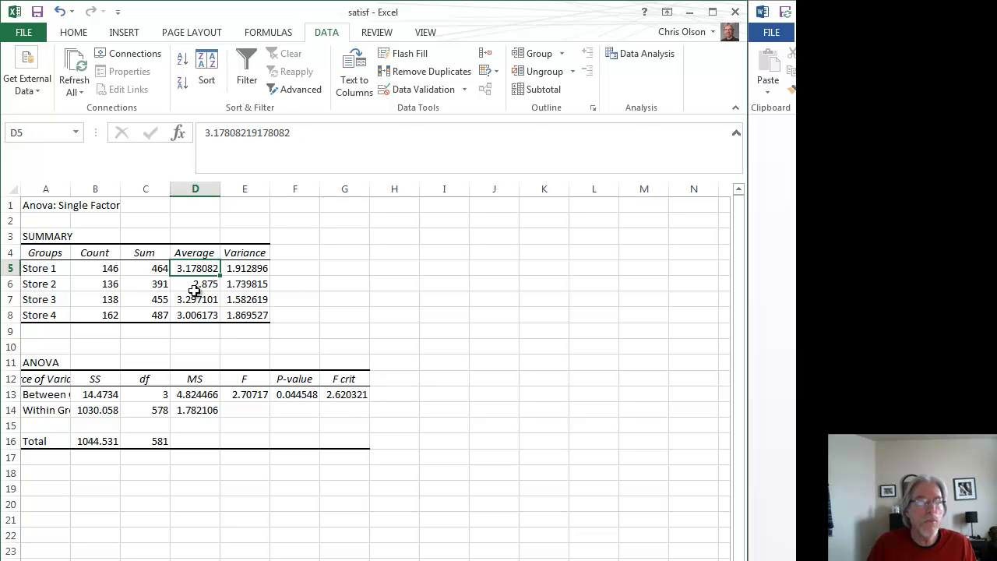
click(199, 285)
click(201, 300)
click(204, 315)
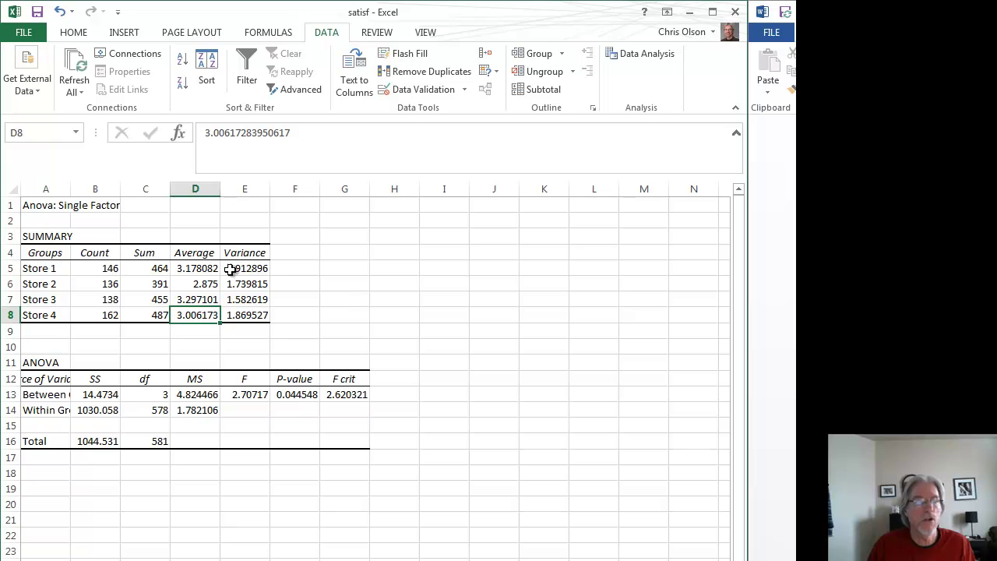
Compare the Store 2 and Store 3 average satisfaction scores in the SUMMARY table, starting from Store 1's average.
click(202, 271)
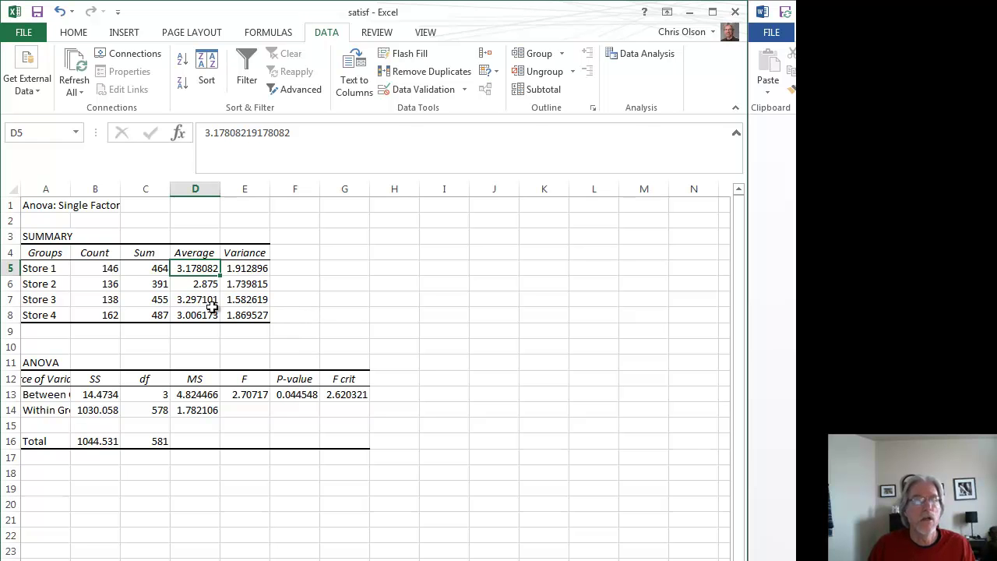
drag(200, 285, 197, 297)
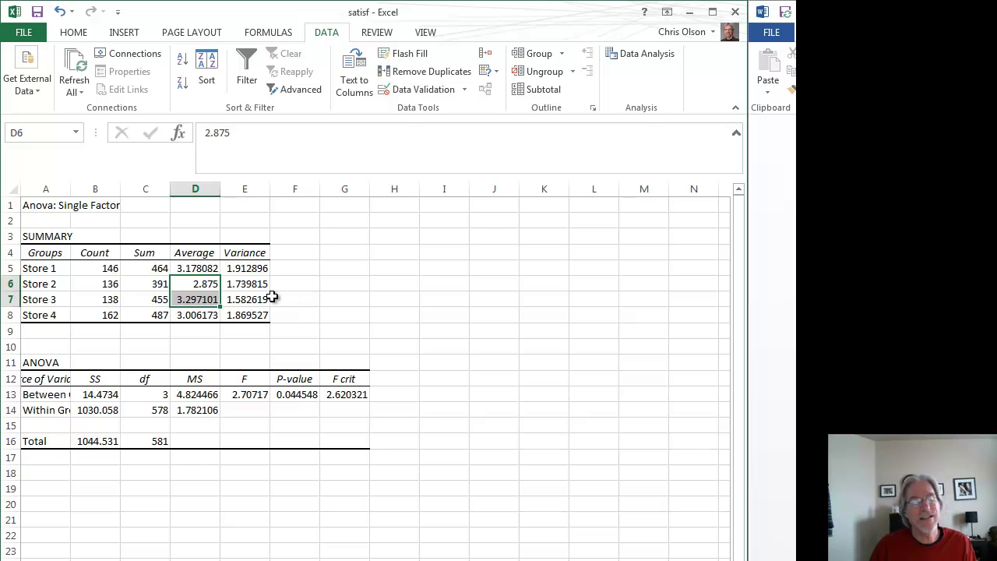
click(205, 299)
drag(206, 284, 205, 299)
click(205, 299)
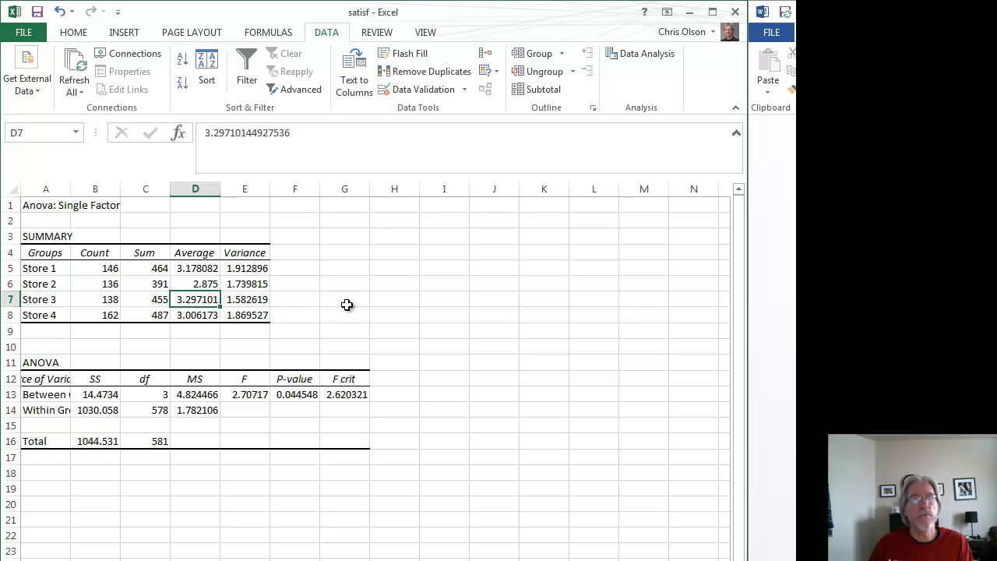
click(335, 486)
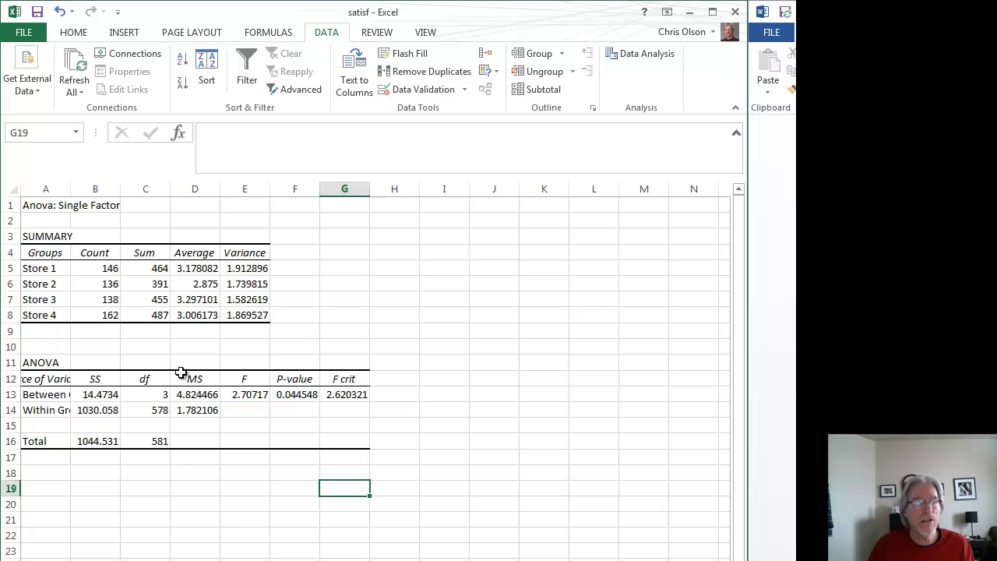
Review the Store 1, Store 2 and Store 3 groups, and check the between-groups P-value in the ANOVA table.
click(56, 268)
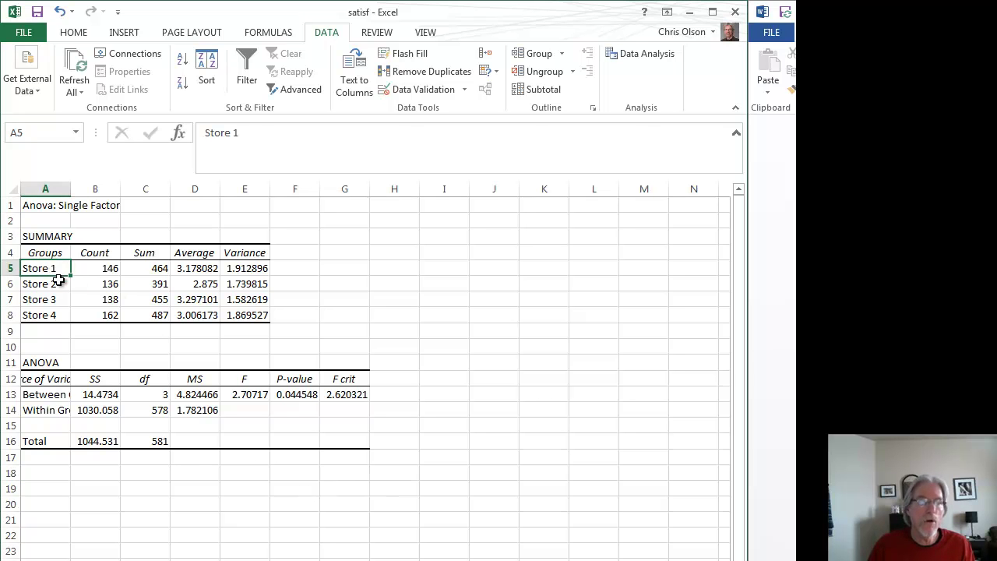
click(58, 282)
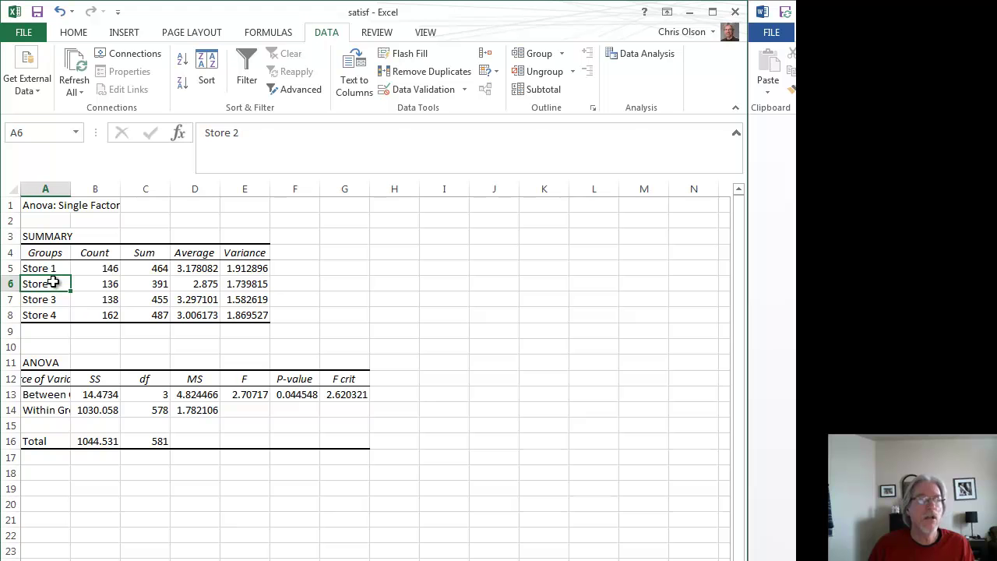
click(56, 297)
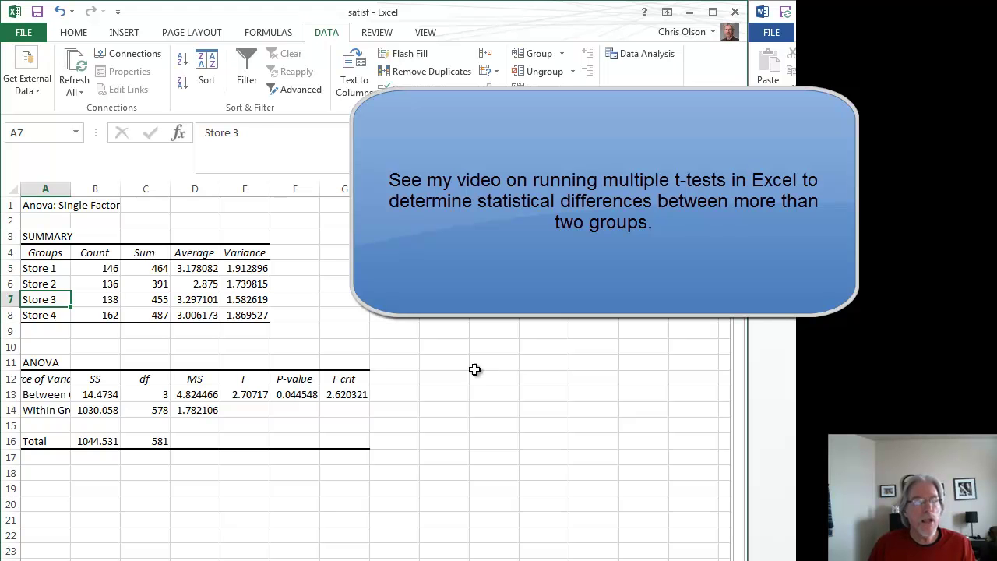
click(306, 393)
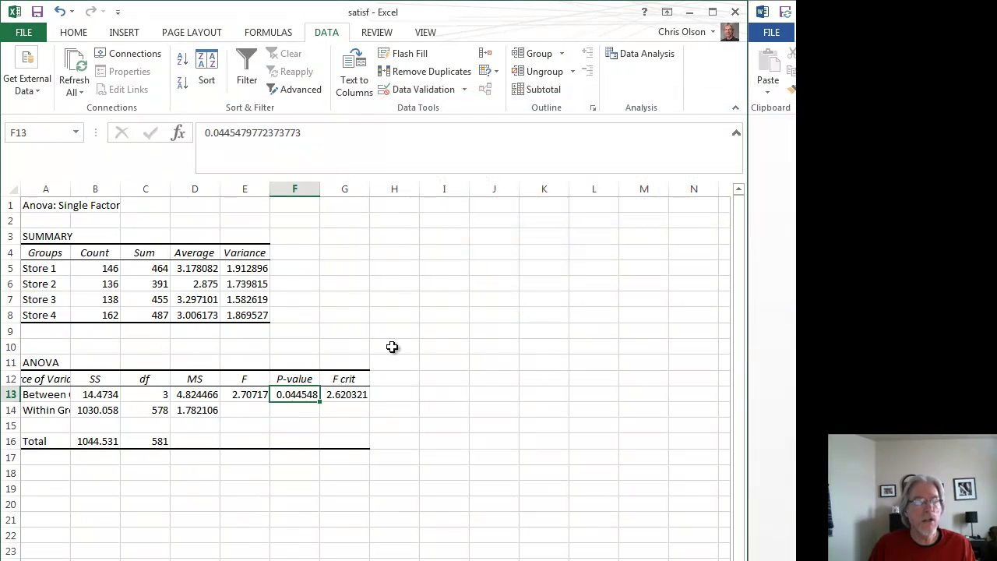